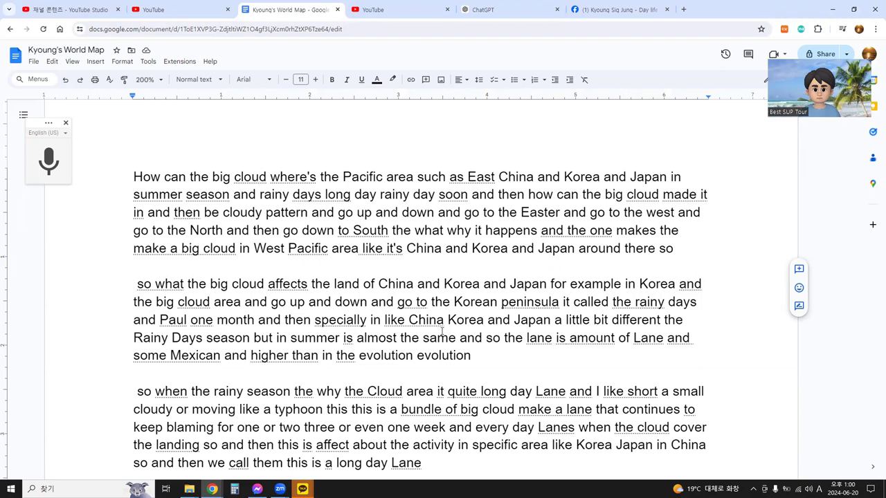
# Step: Copy the first paragraph of Kyoung's World Map, asking how the big Pacific cloud forms
pyautogui.click(494, 194)
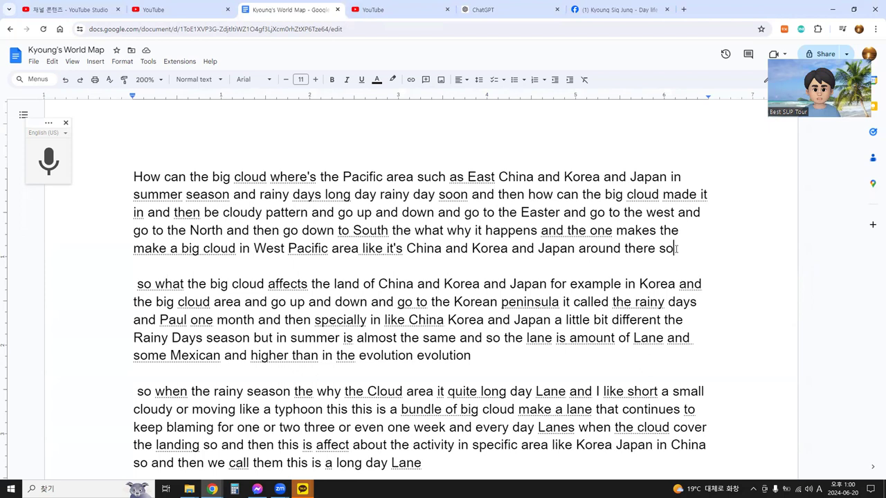
pyautogui.moveTo(677, 249)
pyautogui.mouseDown()
pyautogui.moveTo(239, 215)
pyautogui.moveTo(125, 179)
pyautogui.mouseUp()
pyautogui.rightClick(230, 202)
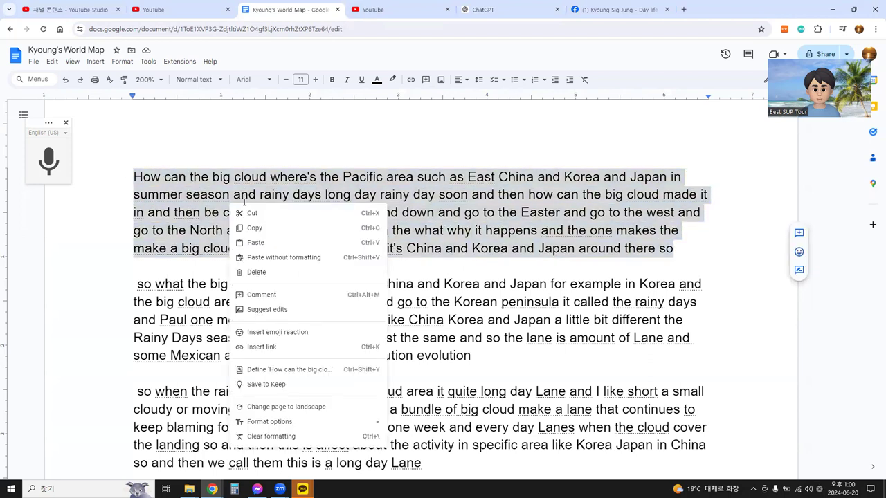
pyautogui.click(258, 226)
pyautogui.click(344, 203)
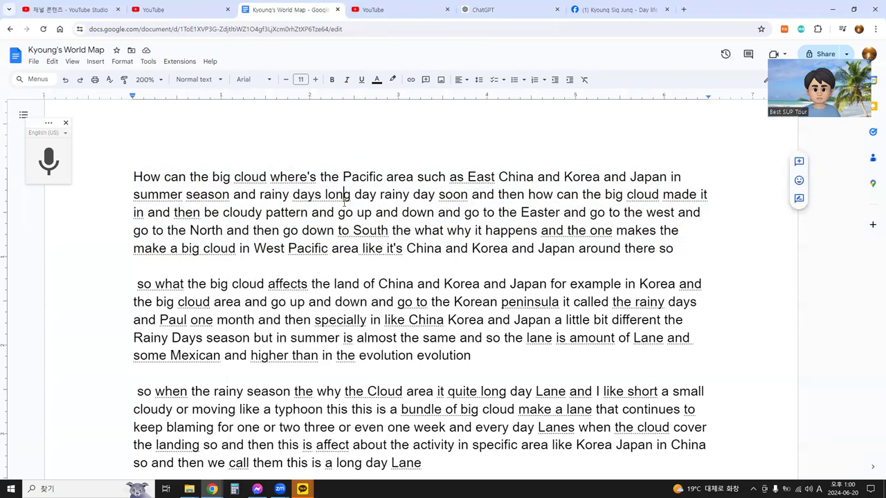
# Step: Paste the first paragraph into ChatGPT's message box and send it
pyautogui.click(532, 5)
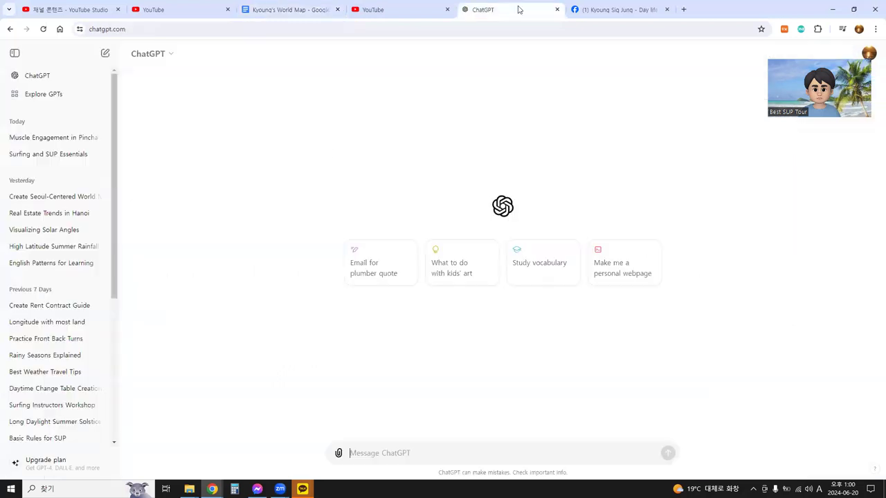
pyautogui.rightClick(366, 451)
pyautogui.rightClick(371, 453)
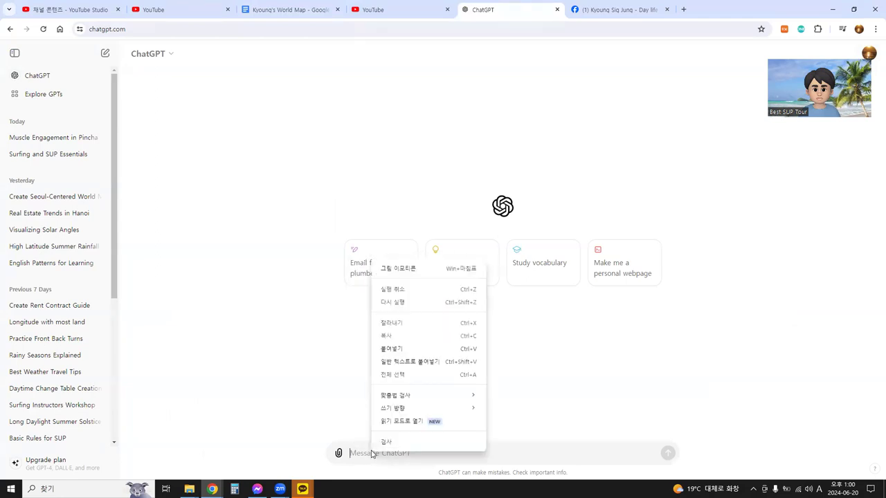
pyautogui.click(397, 349)
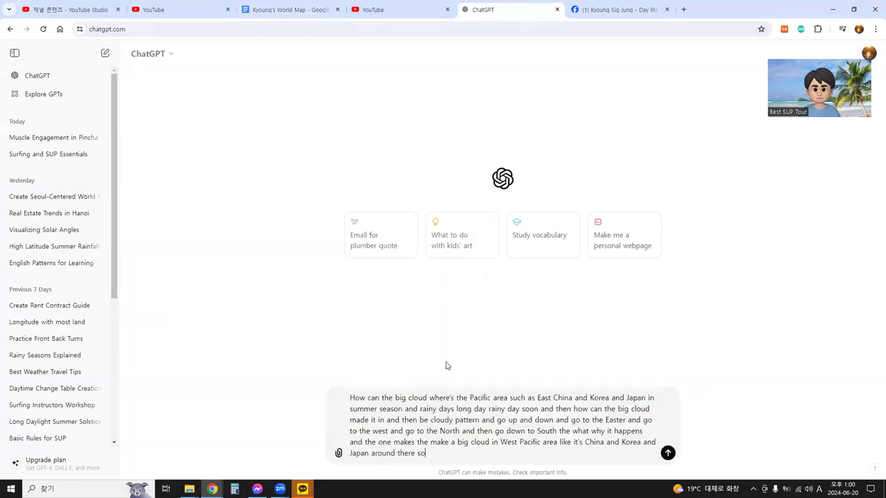
pyautogui.click(667, 452)
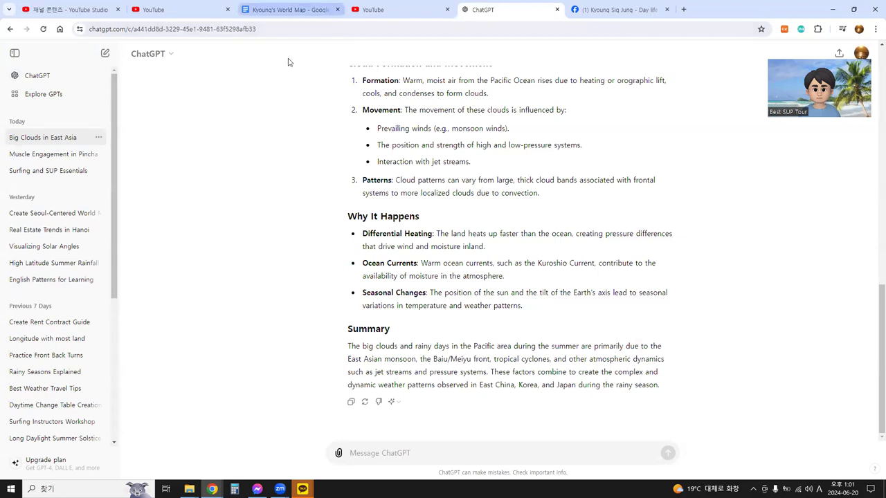
# Step: Copy the second paragraph, on the big cloud's effects on China, Korea and Japan
pyautogui.click(290, 10)
pyautogui.press('Left')
pyautogui.press('Left')
pyautogui.press('Left')
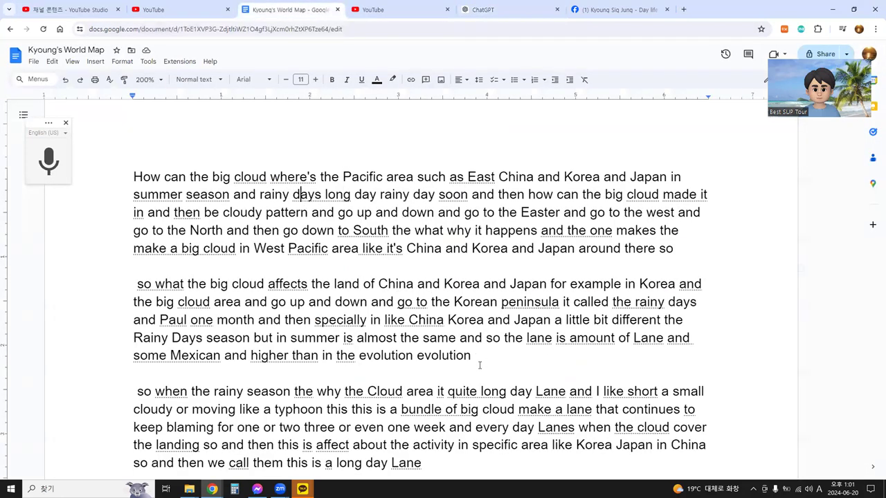
pyautogui.moveTo(472, 355); pyautogui.dragTo(103, 291)
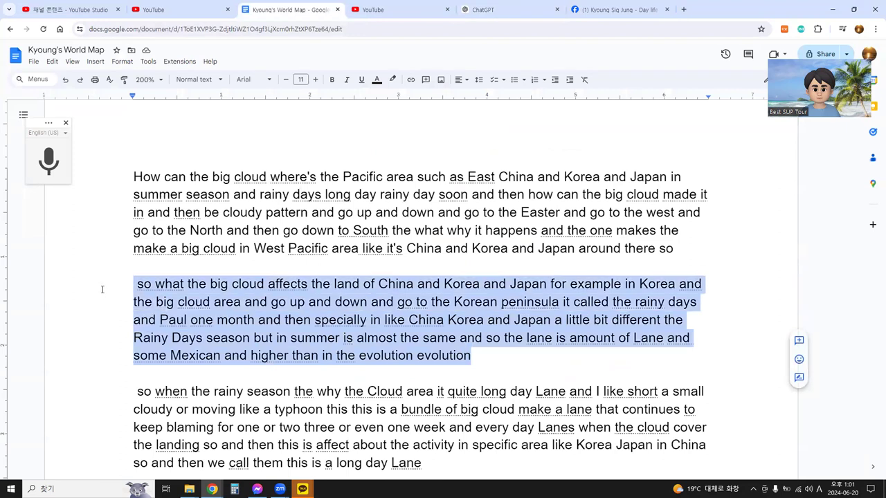
pyautogui.rightClick(255, 311)
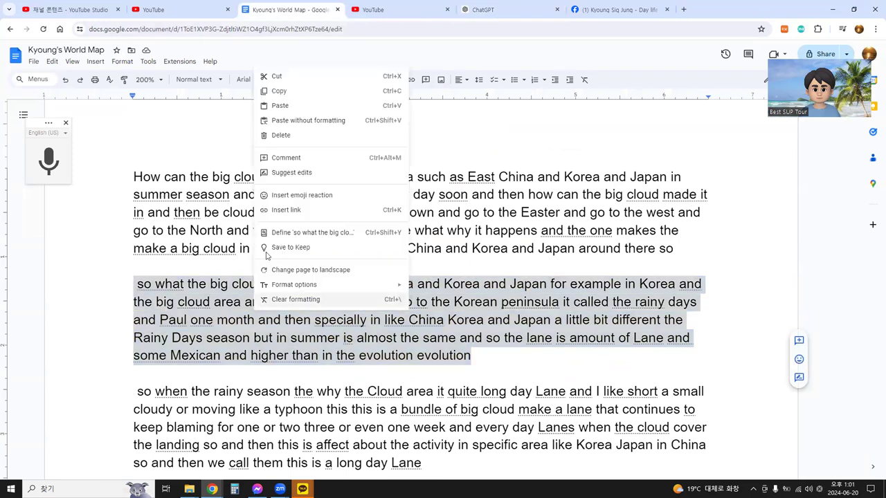
pyautogui.click(289, 97)
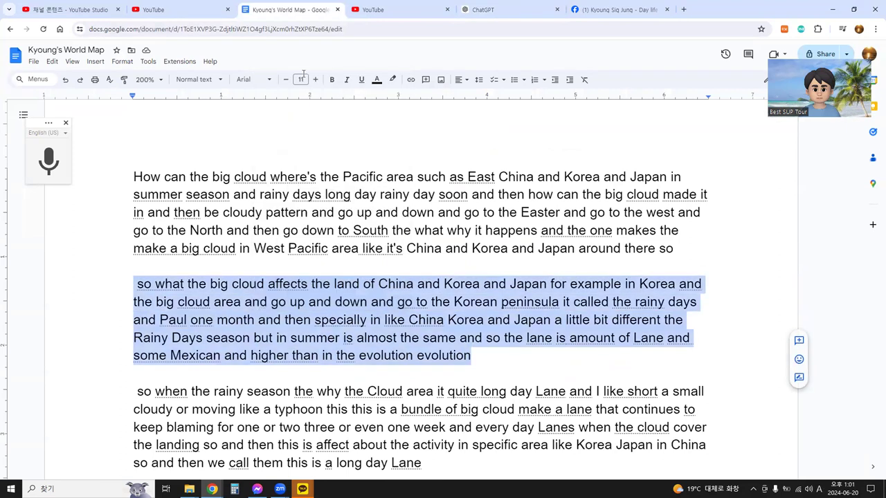
# Step: Paste the second paragraph into ChatGPT, send it, then return to the document
pyautogui.click(496, 9)
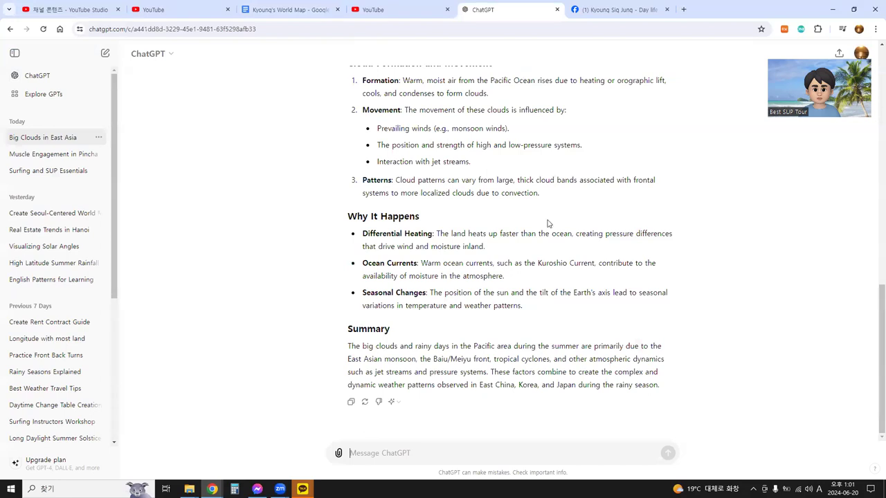
pyautogui.rightClick(385, 452)
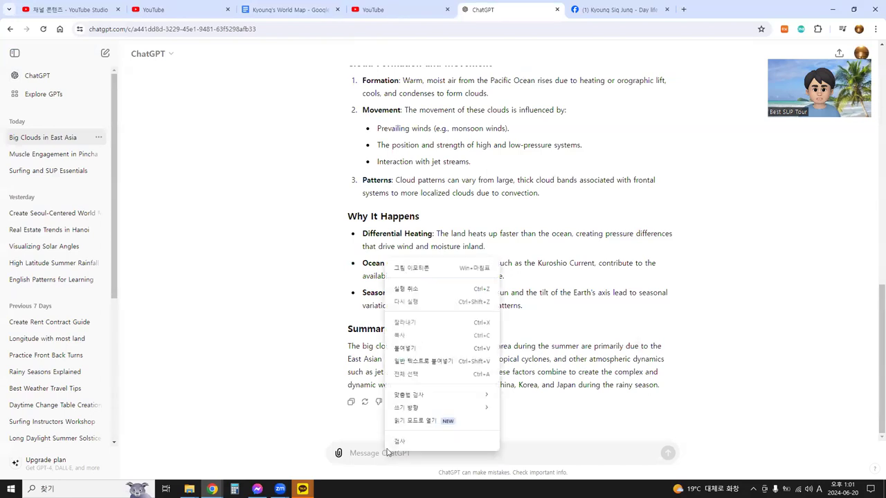
pyautogui.click(417, 348)
pyautogui.press('Return')
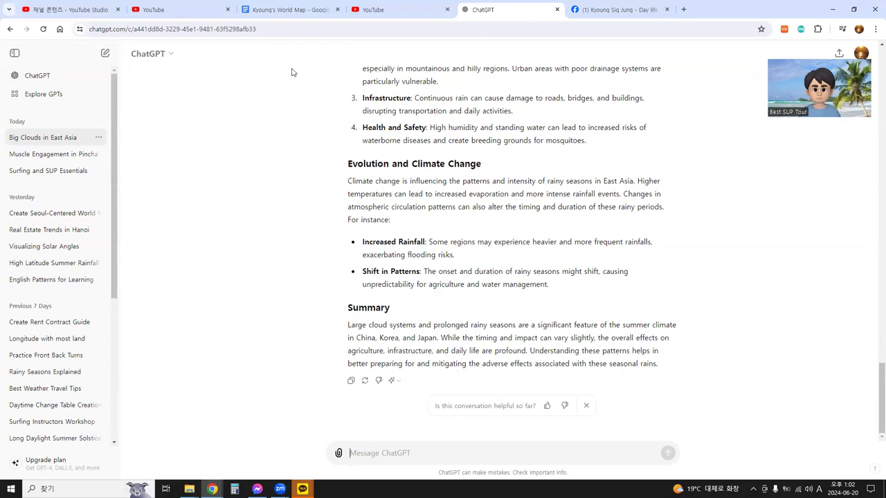
pyautogui.click(289, 9)
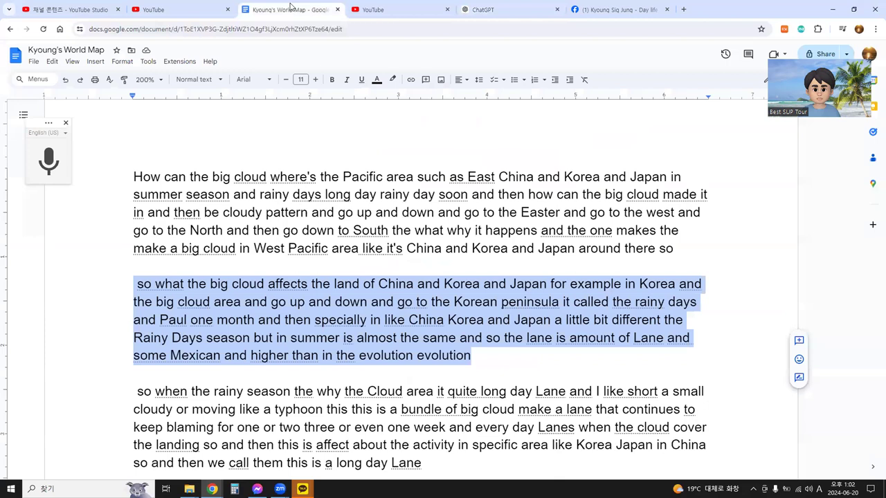
# Step: Copy the third paragraph, beginning "so when the rainy season"
pyautogui.click(355, 353)
pyautogui.click(141, 396)
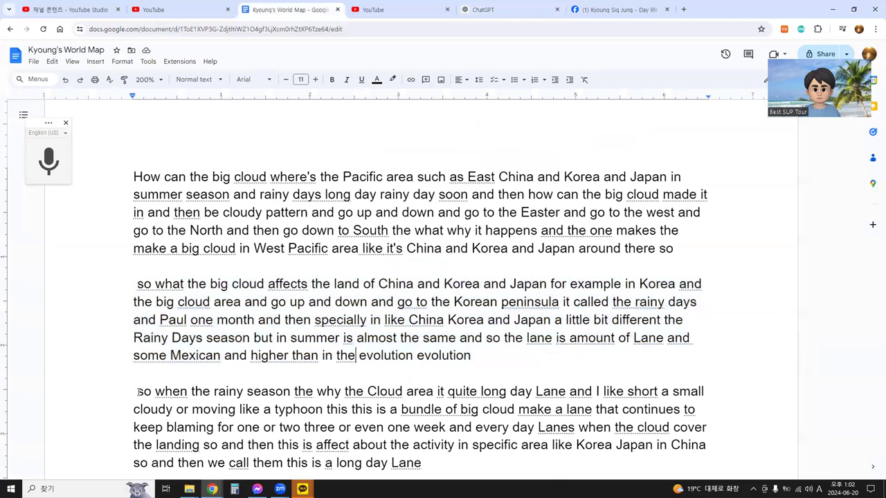
pyautogui.moveTo(225, 401)
pyautogui.mouseDown()
pyautogui.moveTo(323, 410)
pyautogui.moveTo(473, 468)
pyautogui.mouseUp()
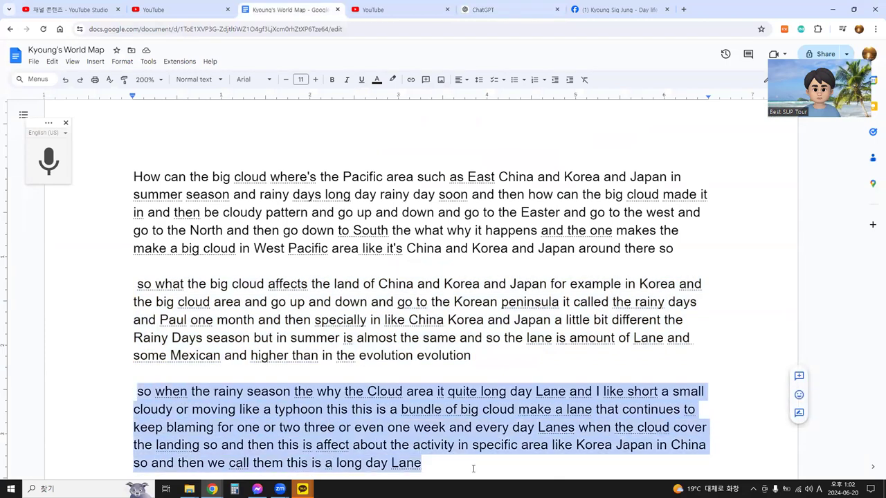
pyautogui.rightClick(454, 429)
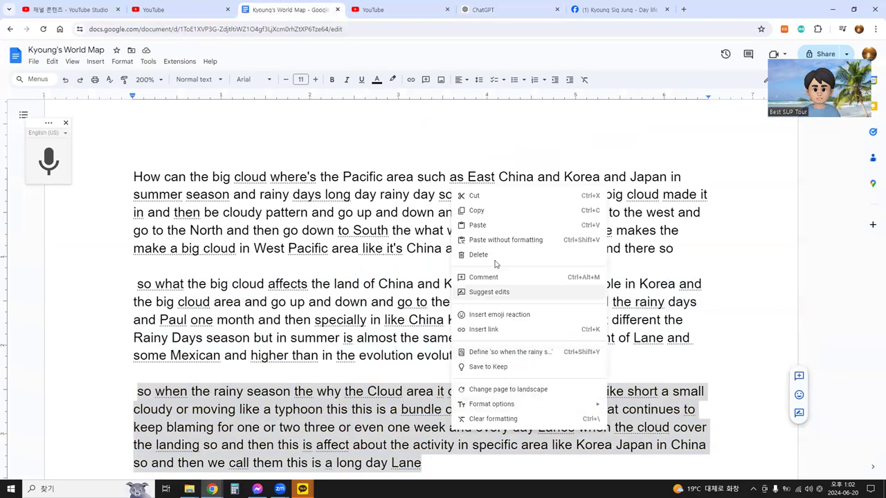
pyautogui.click(482, 213)
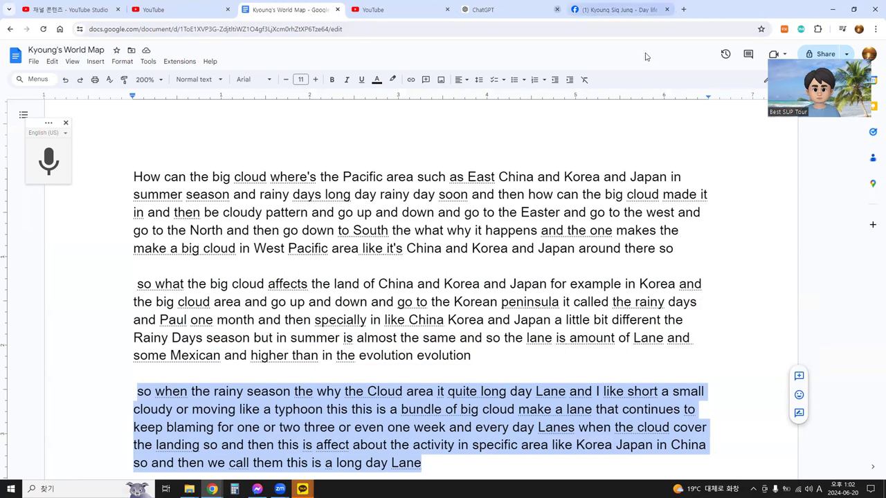
# Step: Paste the copied rainy-season paragraph into a new ChatGPT message
pyautogui.click(533, 10)
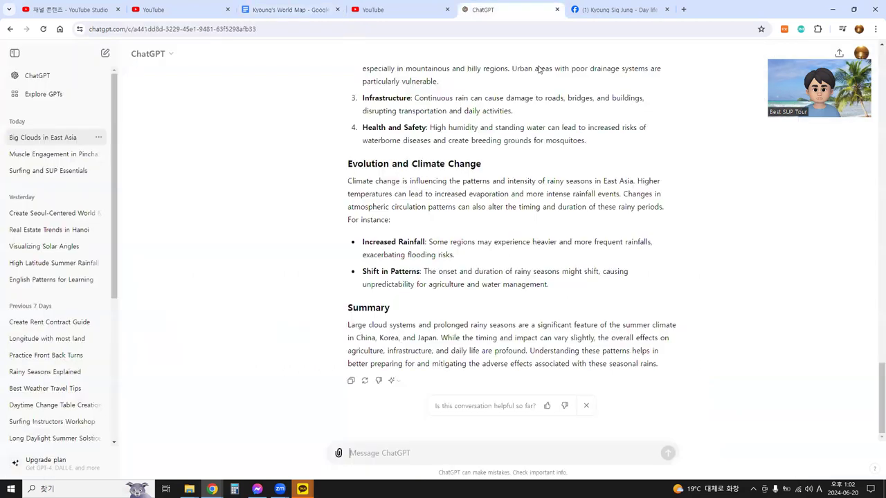
pyautogui.rightClick(379, 453)
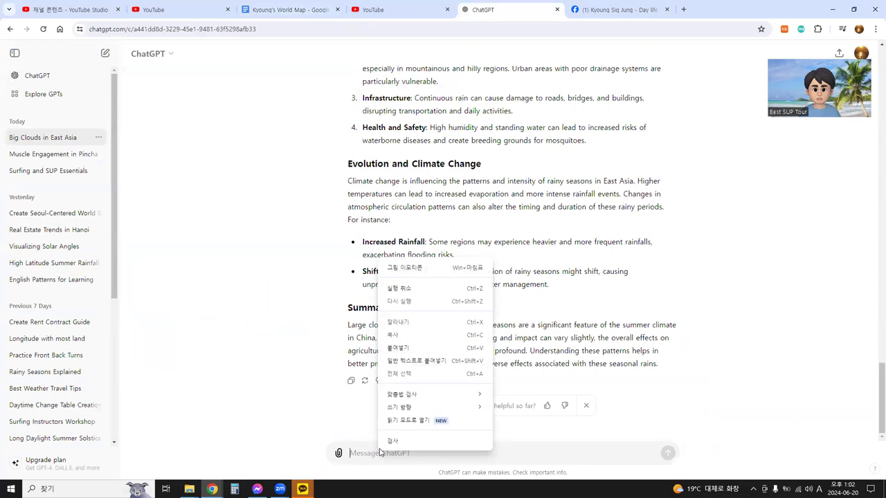
pyautogui.click(413, 348)
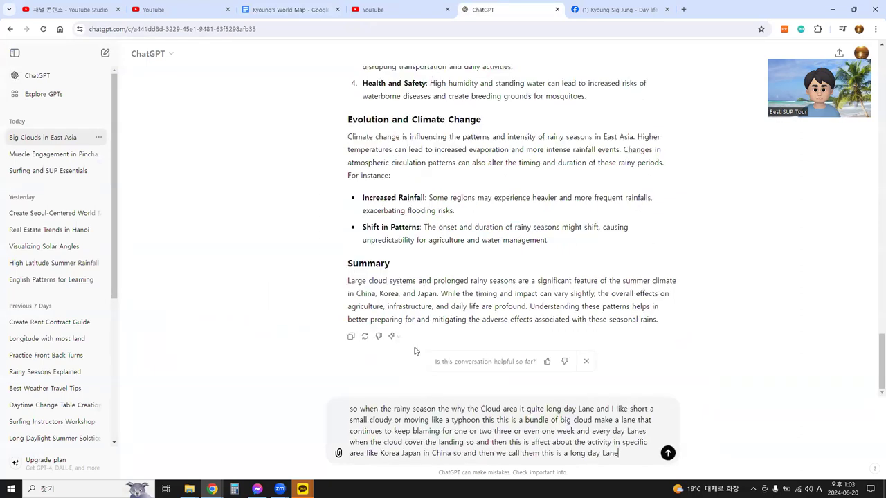
# Step: Send the rainy-season paragraph to ChatGPT for an explanation
pyautogui.click(667, 453)
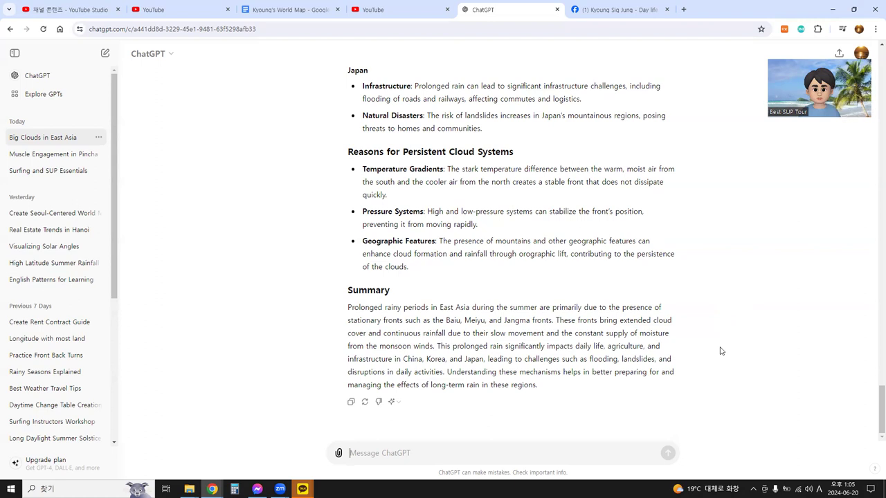
pyautogui.scroll(2, 722, 352)
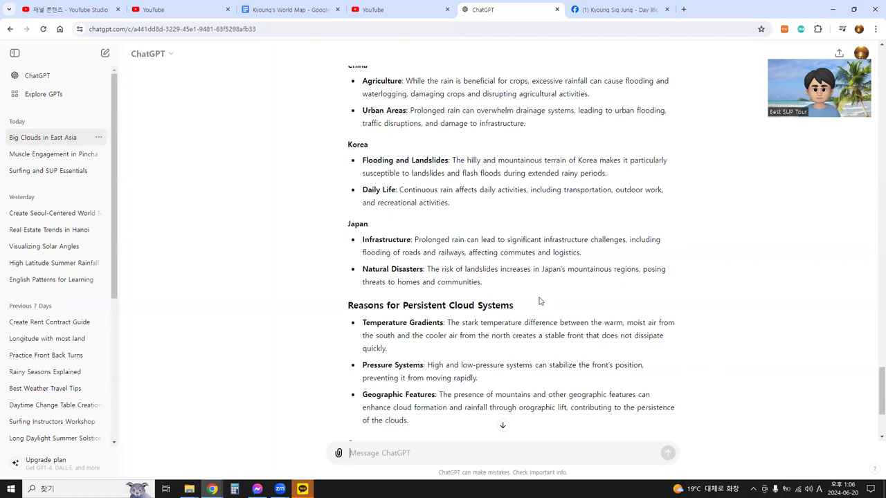
# Step: Switch back to the Kyoung's World Map document
pyautogui.click(289, 10)
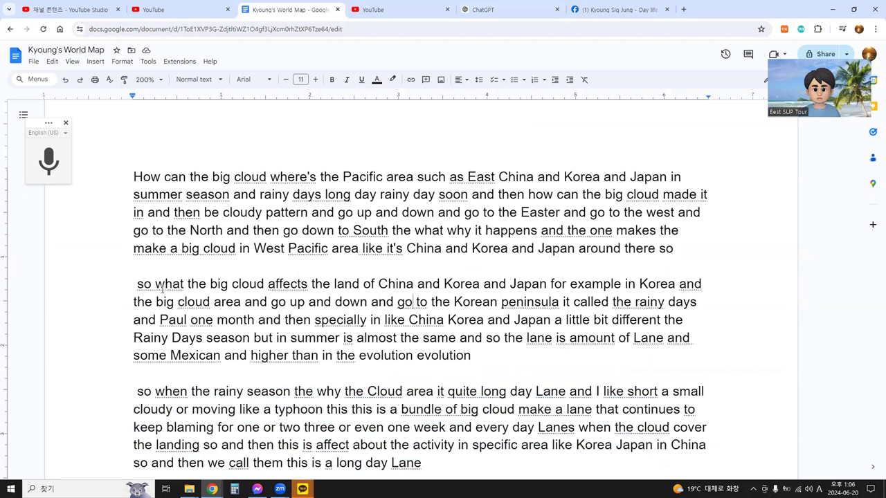
# Step: Return to ChatGPT and scroll through its answer on stationary fronts and prolonged rainfall
pyautogui.click(493, 10)
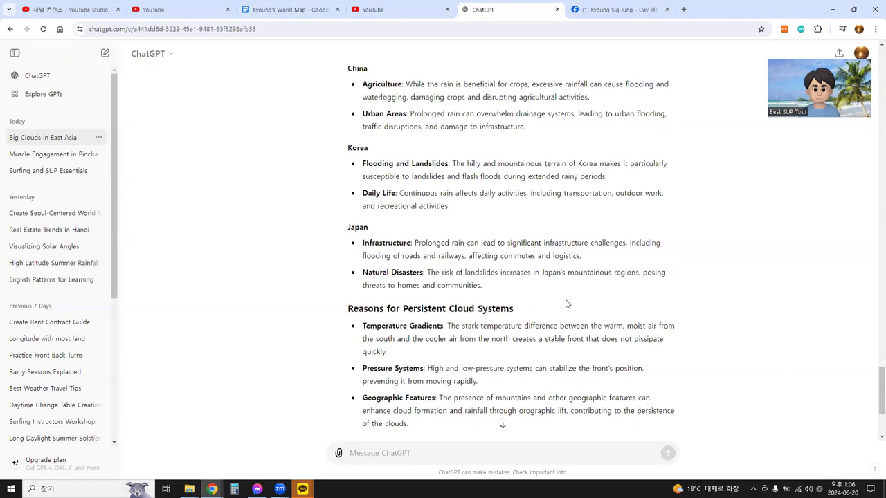
pyautogui.scroll(15, 566, 291)
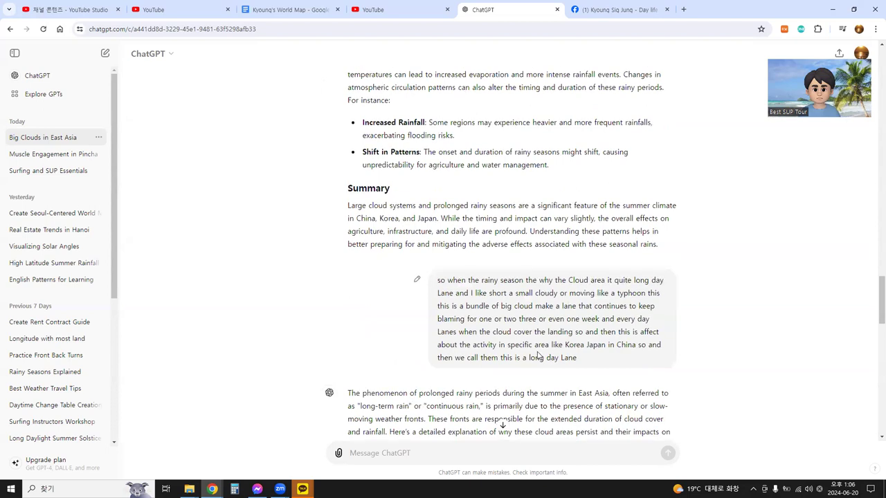
pyautogui.scroll(-2, 538, 356)
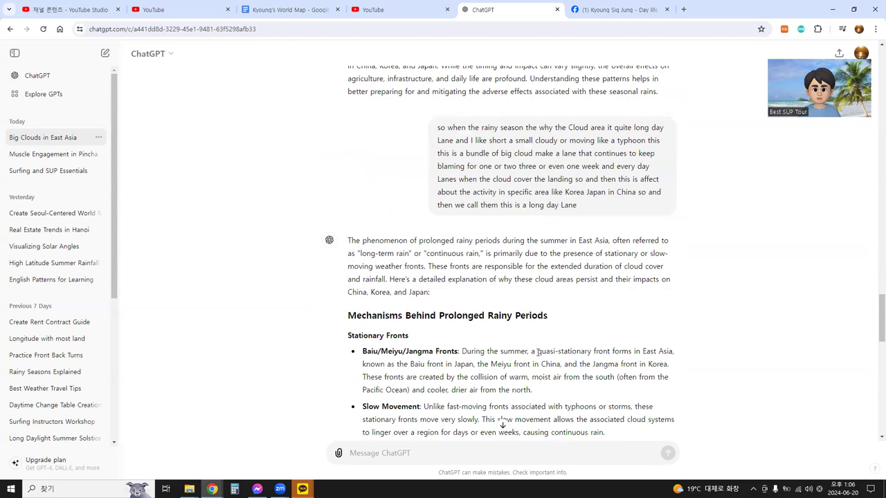
pyautogui.scroll(-4, 538, 353)
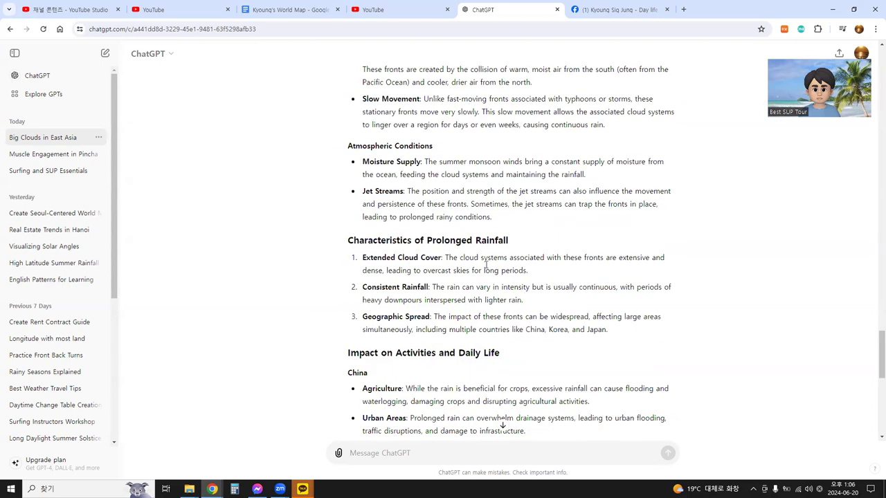